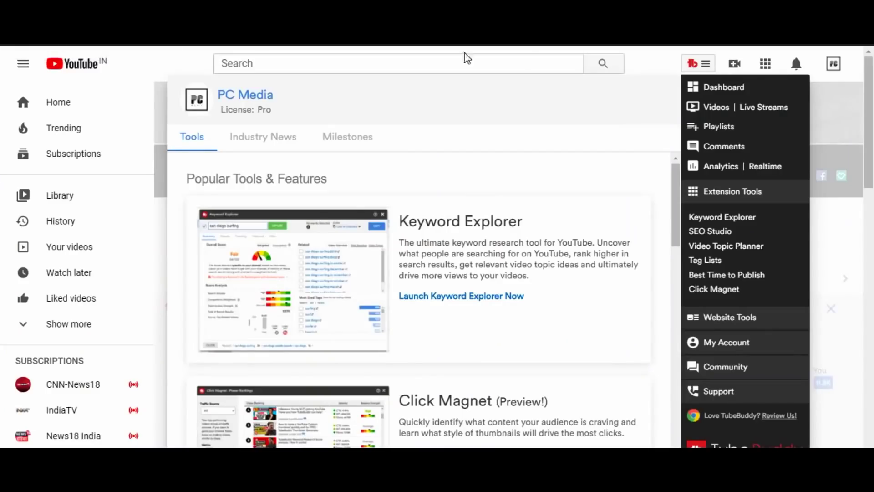
Open the TubeBuddy extension overview and look through its Industry News and Milestones sections.
click(696, 69)
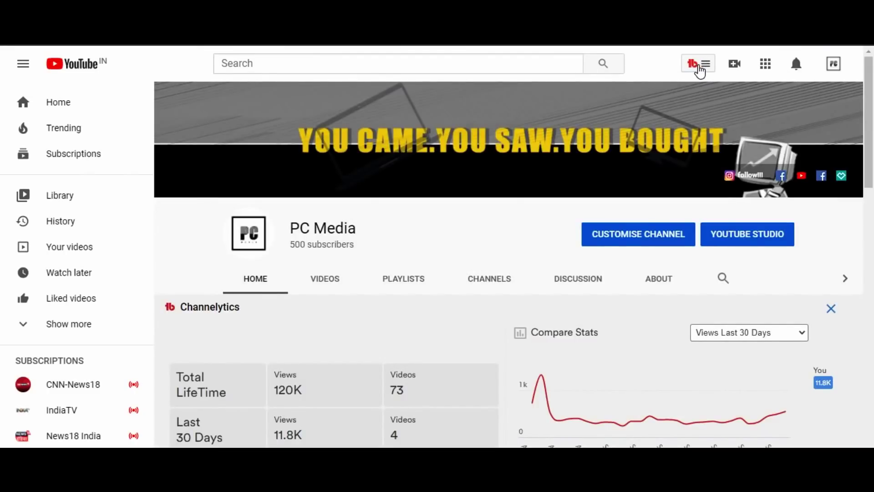
click(700, 69)
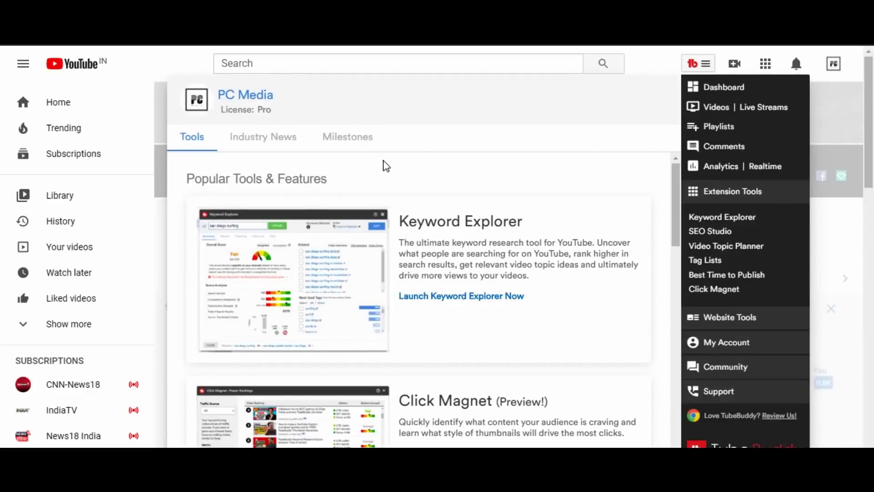
click(275, 135)
click(348, 141)
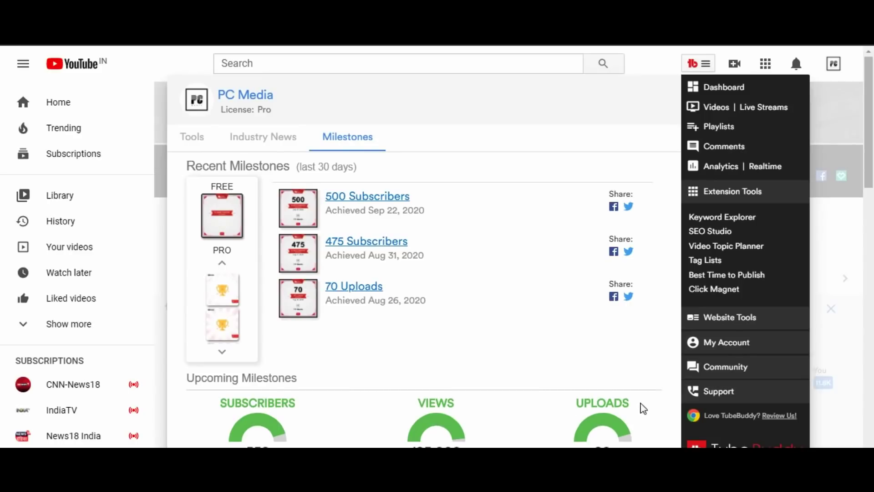
Review TubeBuddy's popular tools and features from Keyword Explorer through Bulk Processing, and close the overview.
click(209, 137)
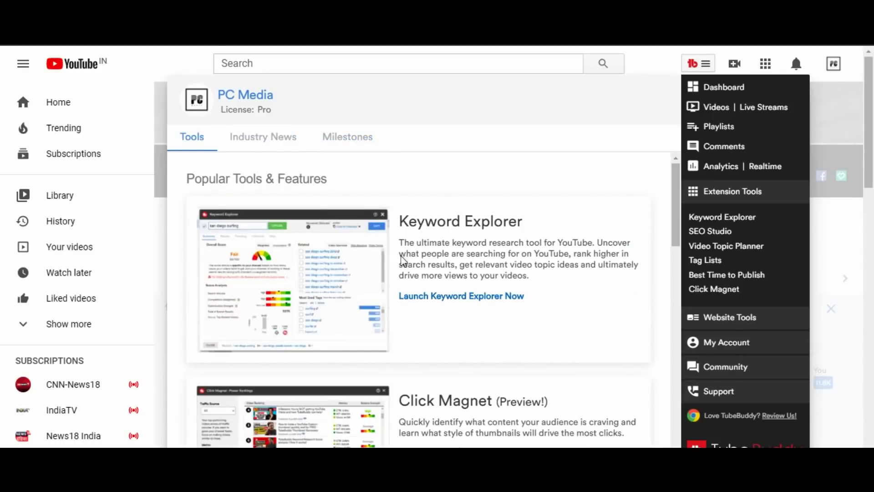
scroll(474, 238, down, 4)
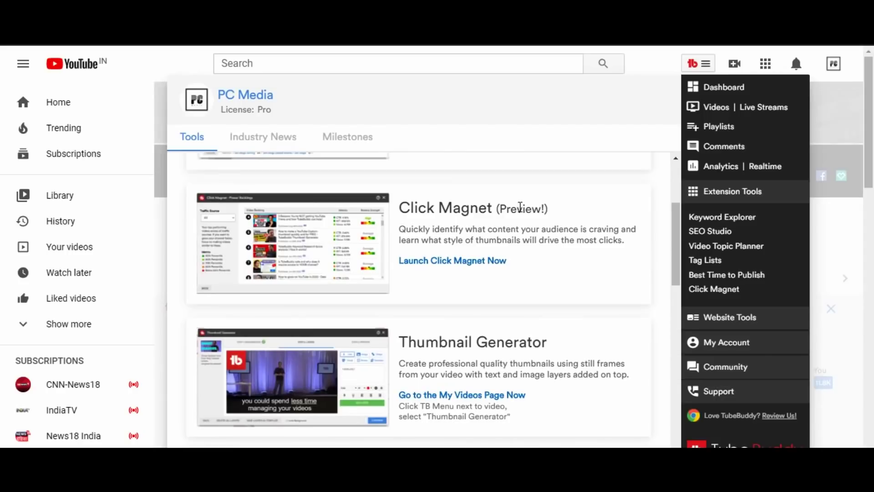
scroll(519, 245, down, 1)
scroll(531, 278, down, 5)
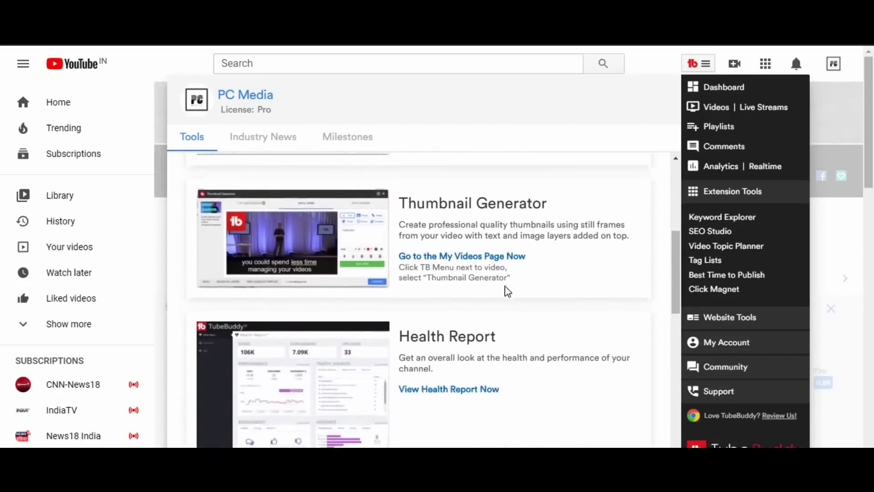
scroll(512, 263, down, 2)
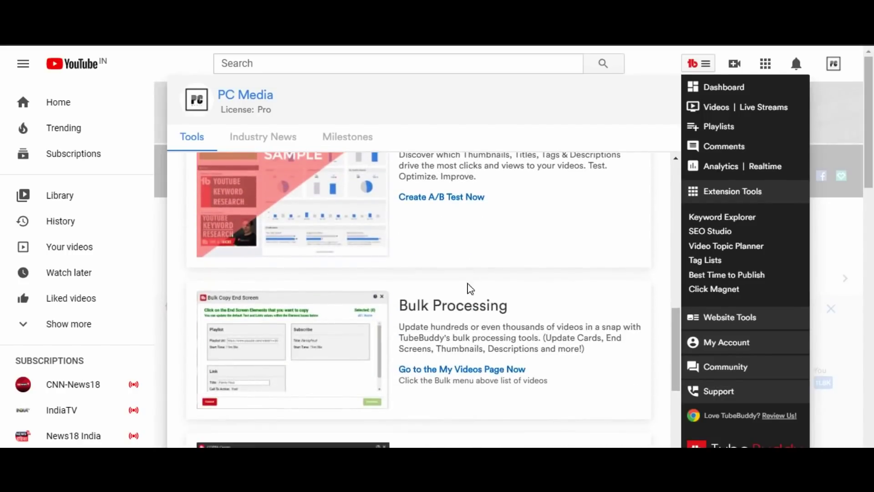
click(710, 67)
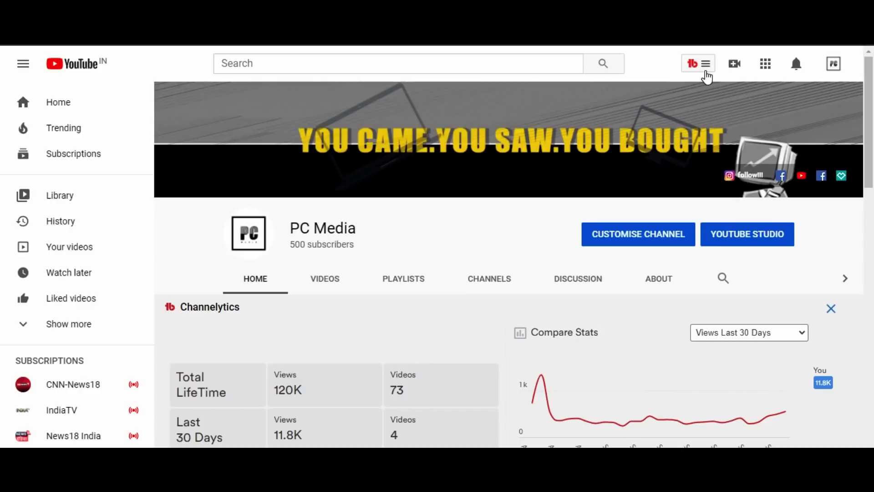
click(733, 67)
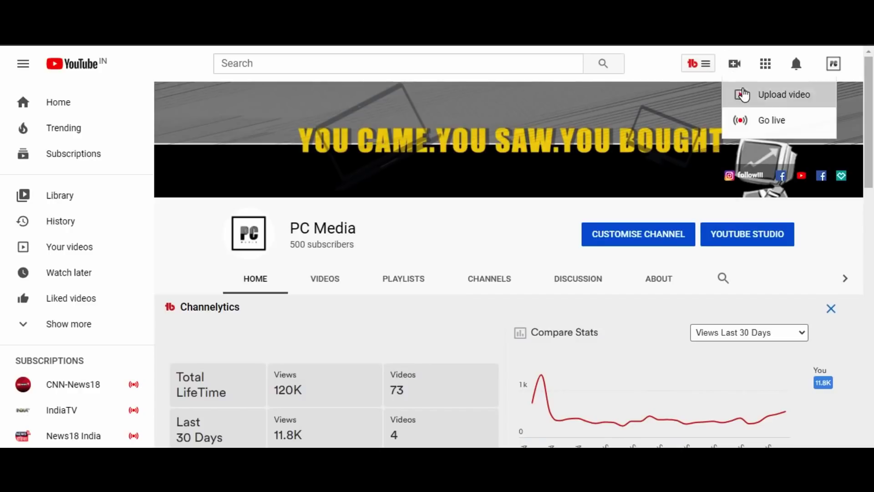
click(736, 95)
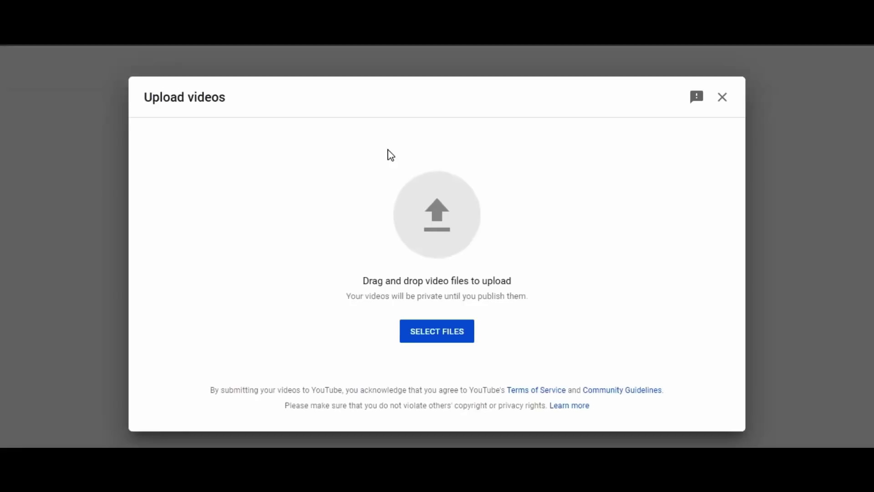
click(420, 333)
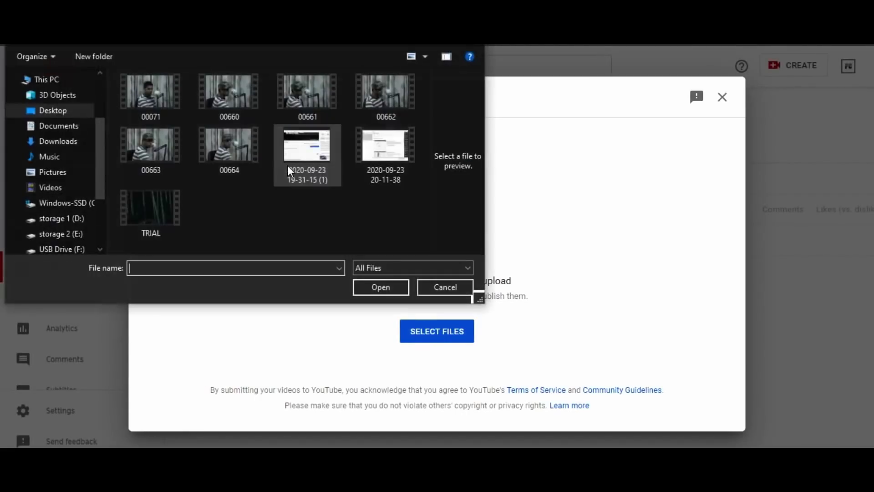
double_click(377, 149)
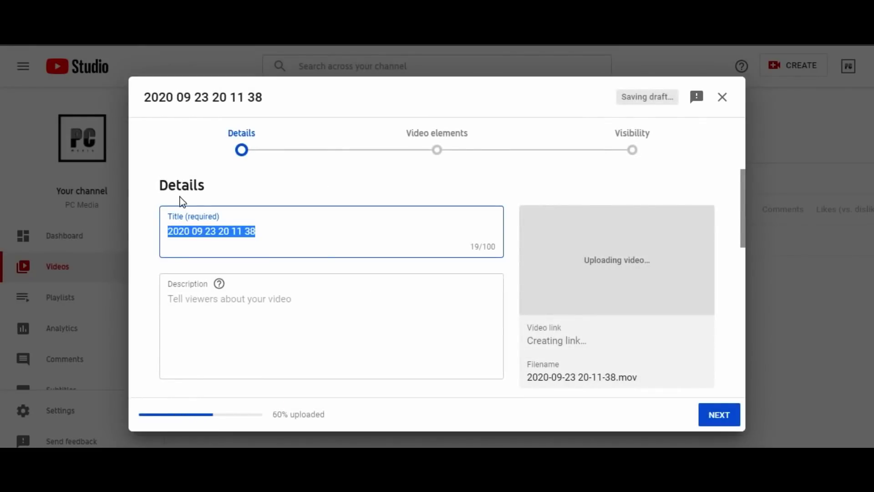
Replace the video's title with "tubebuddy is best and helps in channel growth".
key(BackSpace)
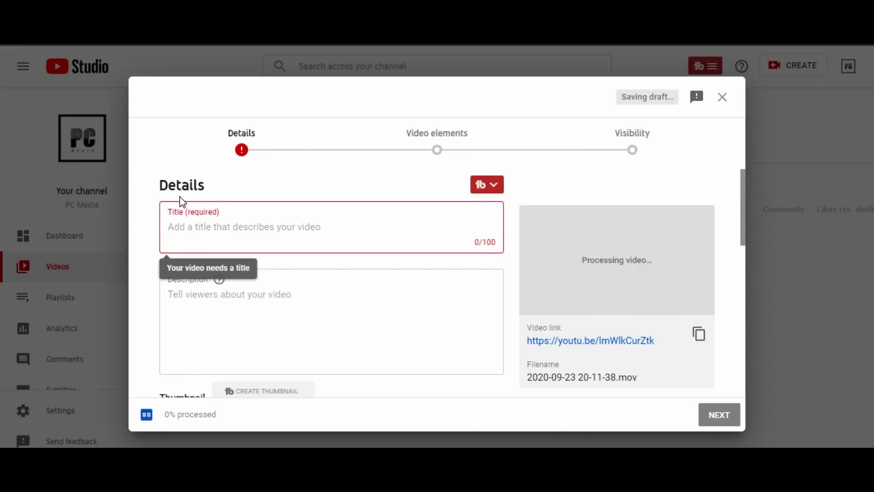
text(tubebud)
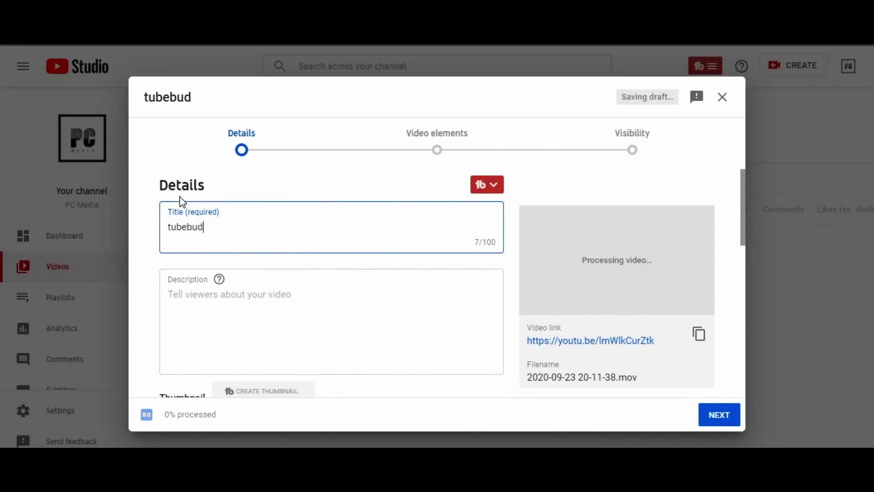
text(dy is bes)
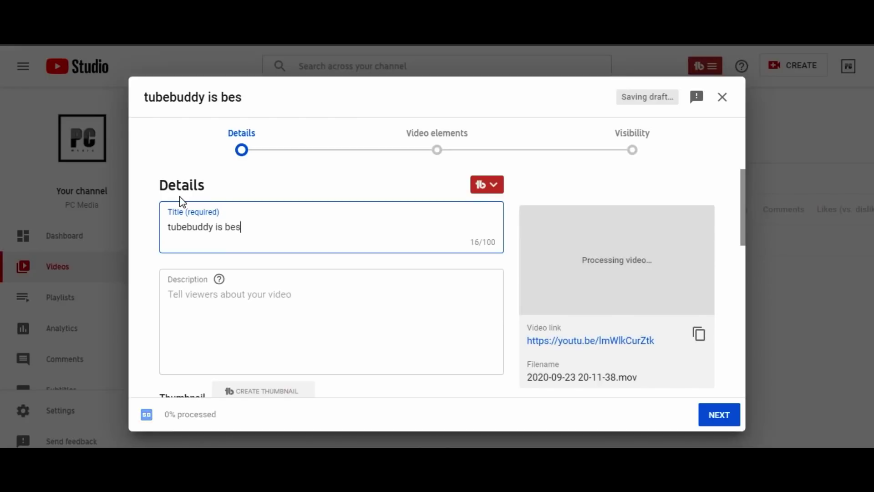
text(t and helps in )
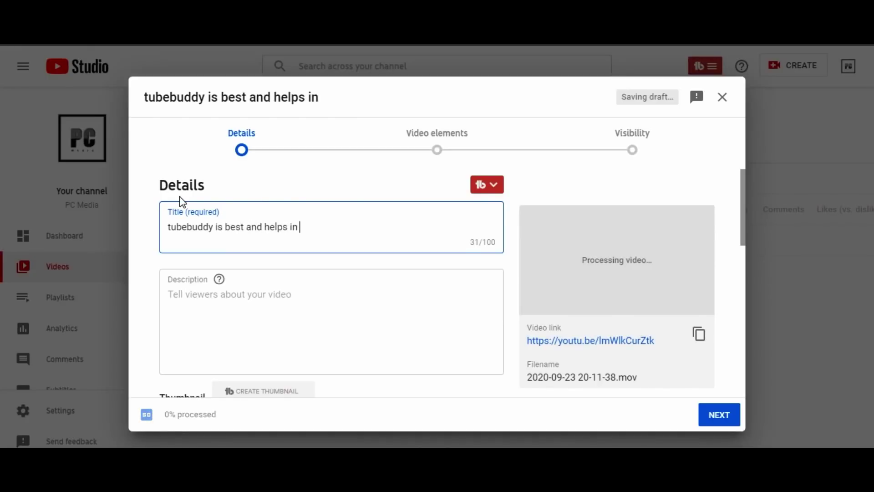
text(channel )
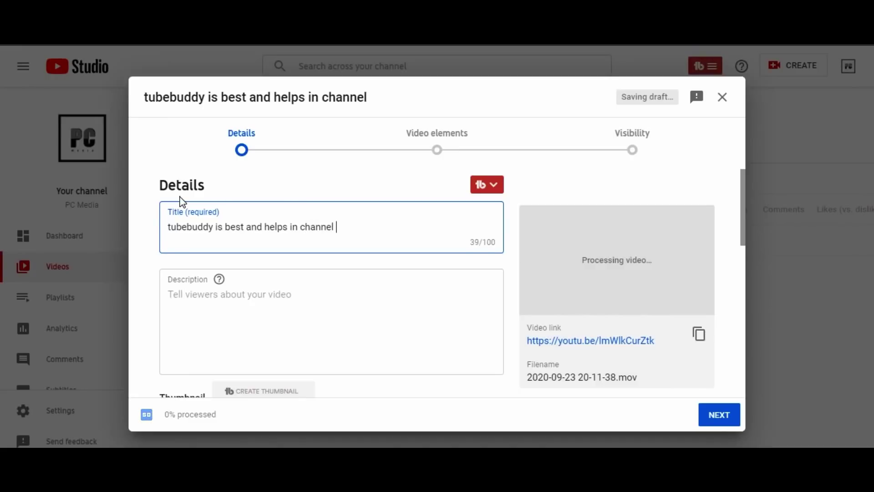
text(b)
click(180, 197)
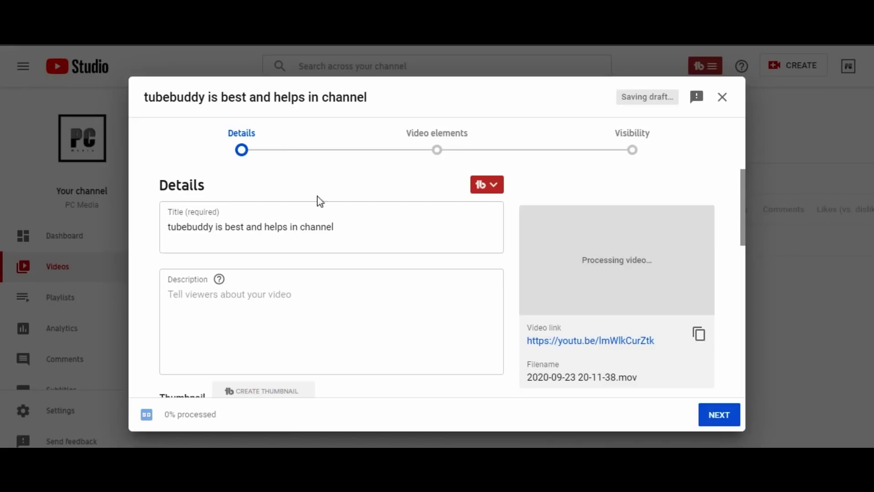
click(363, 229)
text(g)
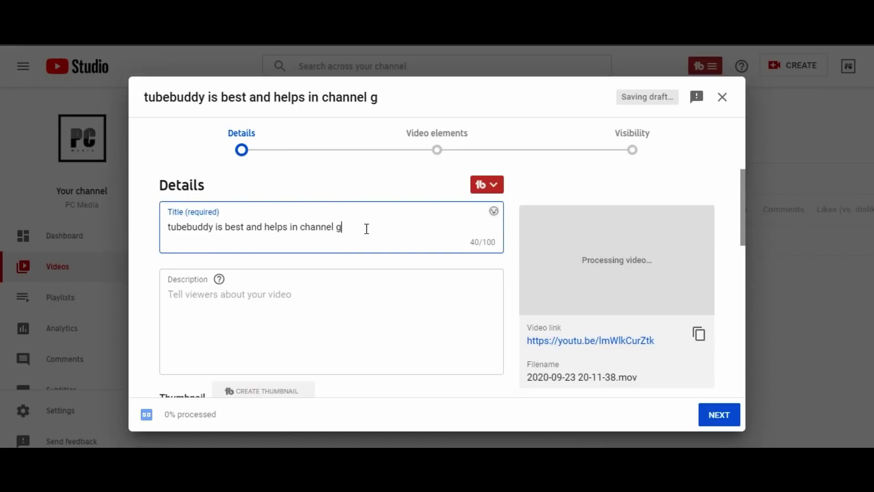
text(rowth)
Reveal the additional video detail options and remove the HD and TECHNO tags.
scroll(363, 328, down, 3)
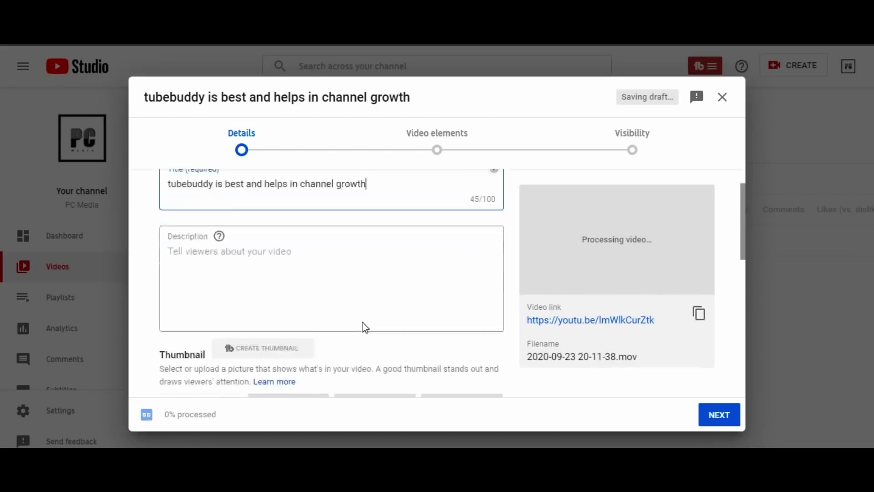
click(354, 228)
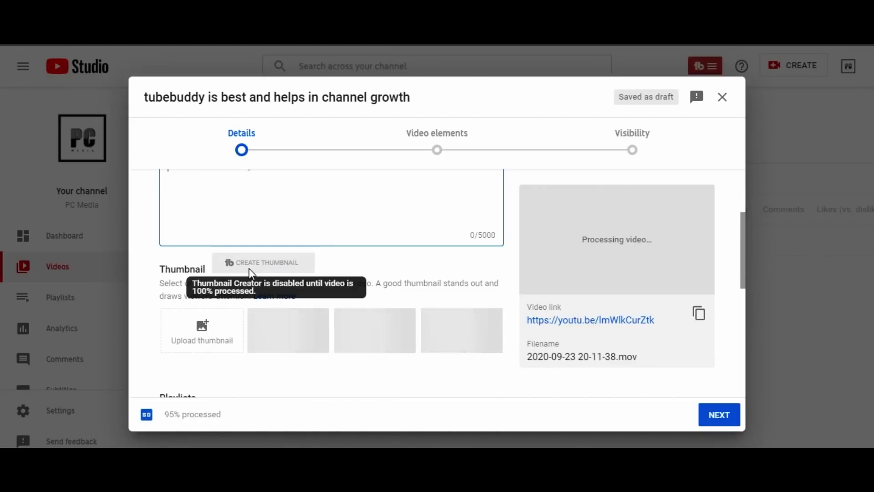
scroll(250, 269, down, 6)
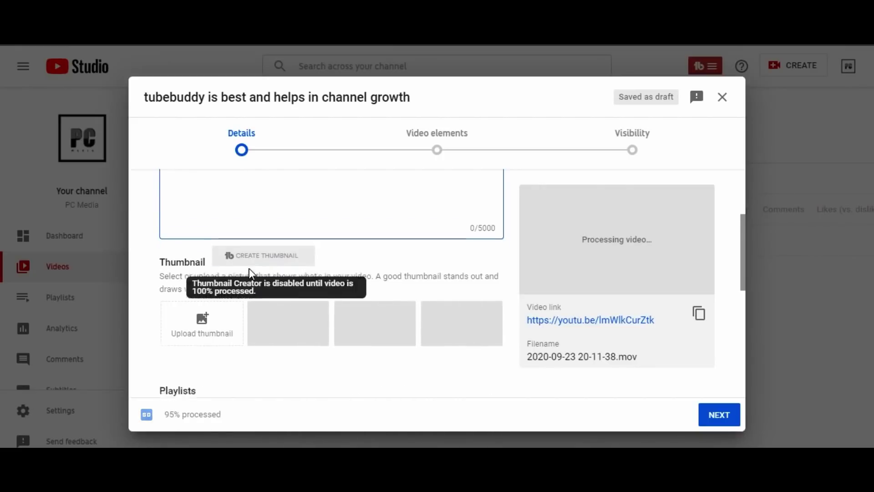
scroll(282, 319, down, 1)
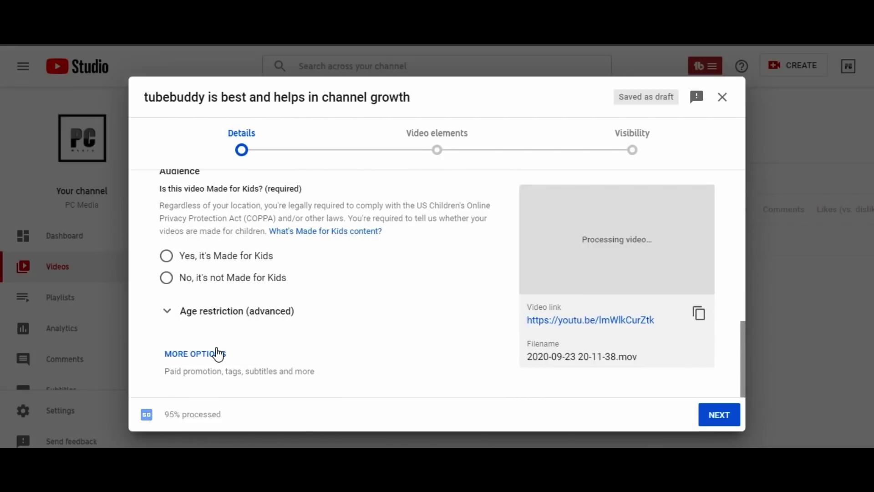
click(223, 353)
scroll(275, 309, down, 10)
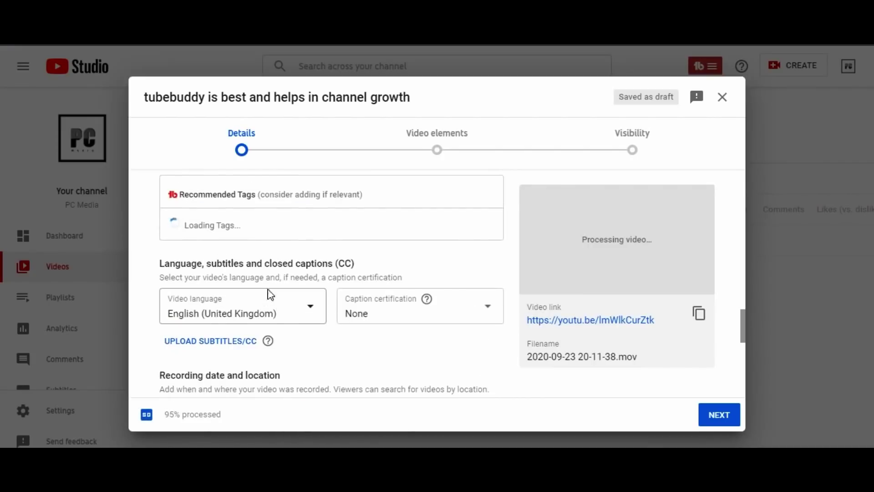
scroll(268, 294, up, 5)
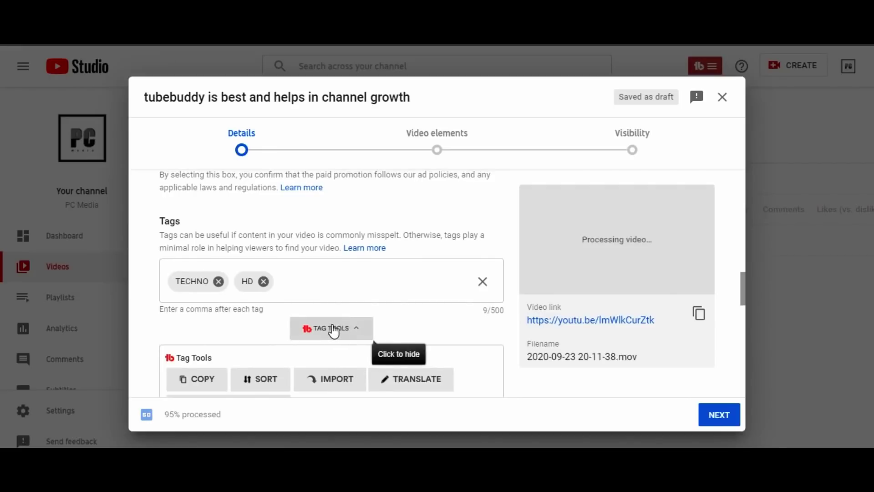
click(263, 281)
click(218, 281)
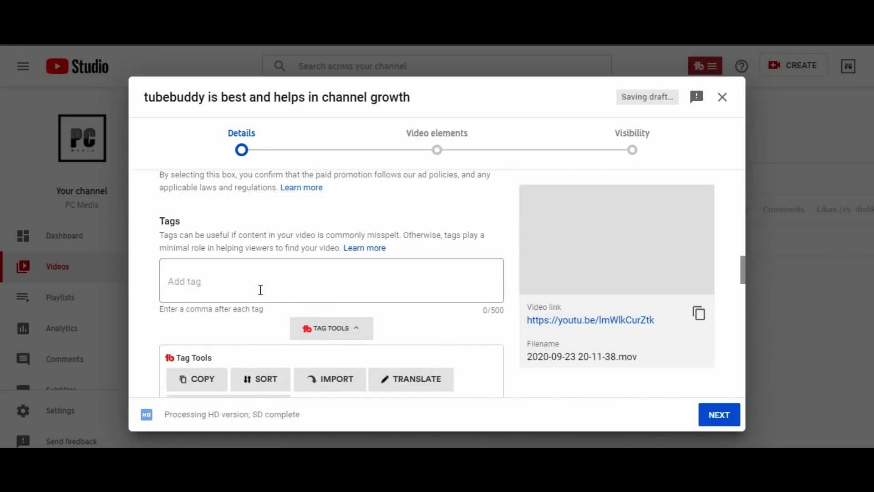
Sort TubeBuddy's recommended tags by Keyword Score and switch the sorting back to Relevance.
scroll(259, 287, down, 4)
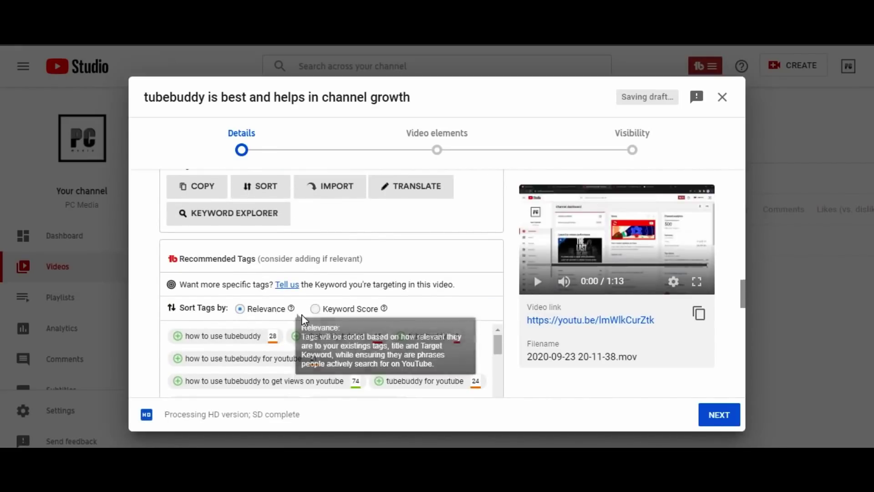
scroll(301, 321, down, 1)
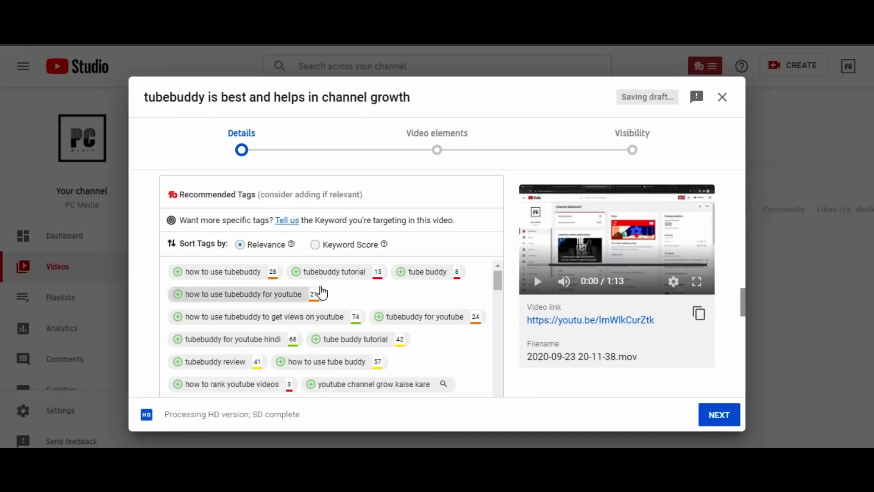
click(318, 247)
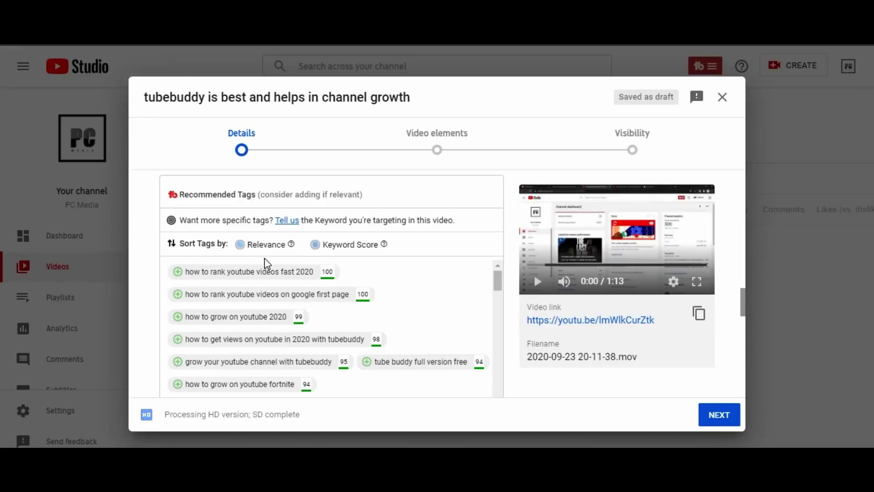
click(241, 245)
scroll(255, 296, down, 3)
scroll(246, 294, up, 3)
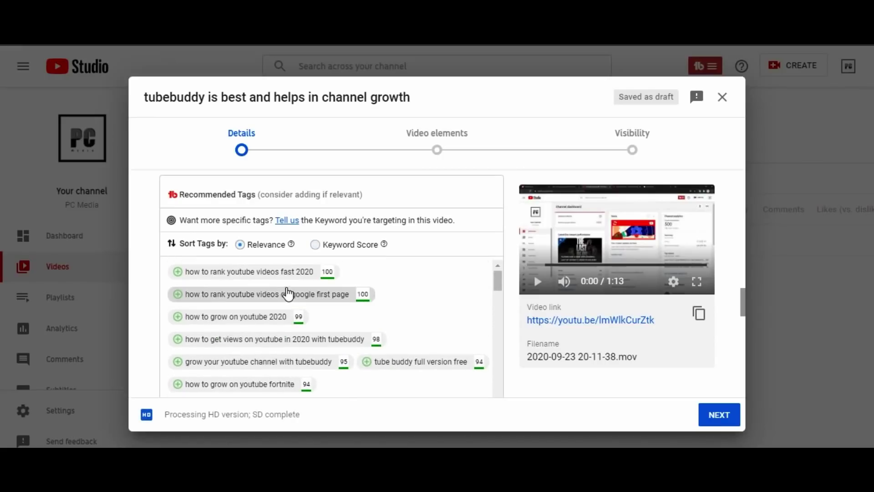
Add the recommended tag "how to rank youtube videos fast 2020" to the video.
scroll(259, 279, up, 2)
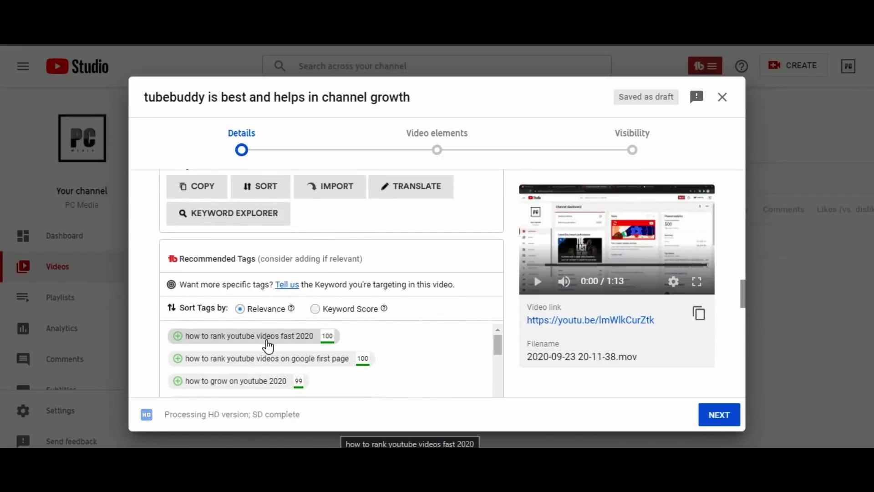
click(268, 340)
scroll(283, 334, up, 10)
scroll(287, 337, down, 1)
scroll(283, 337, down, 5)
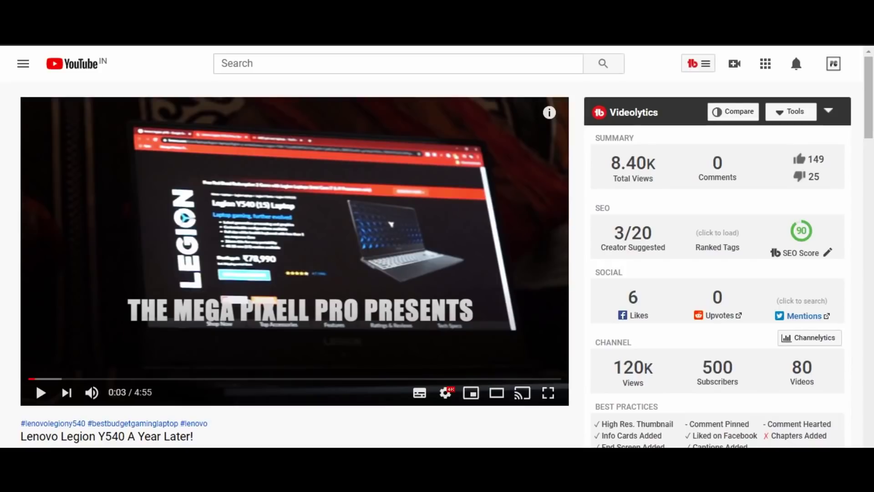
Examine the Videolytics summary, SEO, social, channel and best-practice data for the video "Lenovo Legion Y540 A Year Later!".
scroll(692, 157, down, 1)
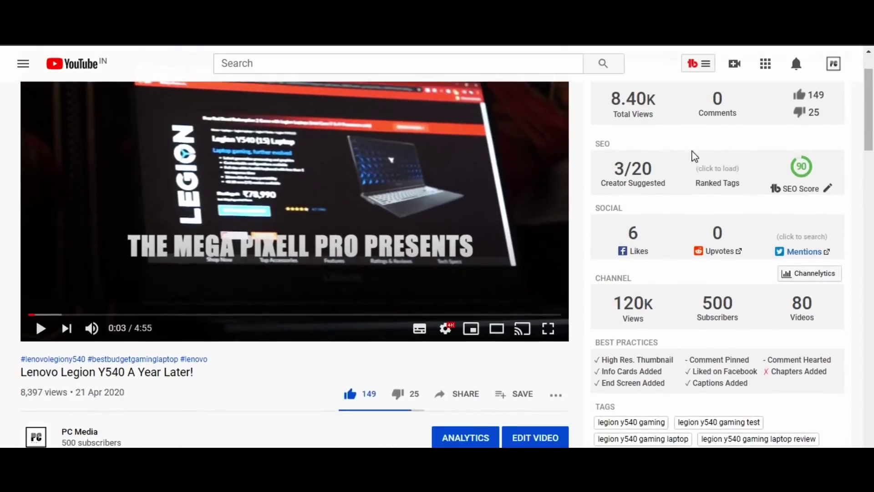
mouse_move(642, 113)
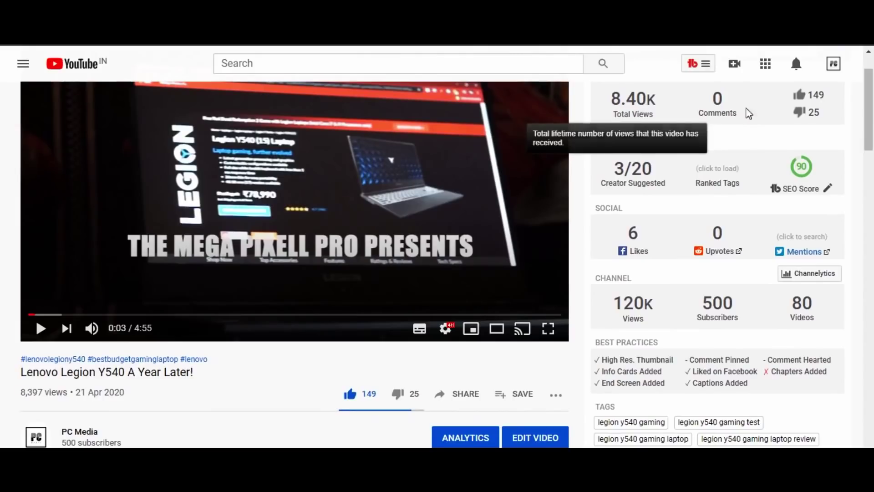
scroll(772, 123, down, 2)
scroll(755, 150, up, 2)
scroll(738, 164, up, 1)
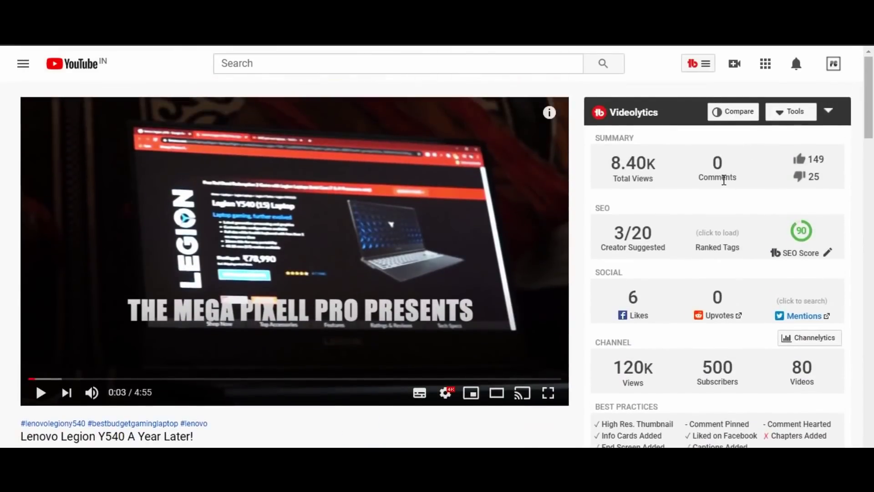
Check the Videolytics comment count against the video's comment section, and read the ranked tags, SEO score and channel statistics.
scroll(724, 178, down, 1)
scroll(152, 410, down, 3)
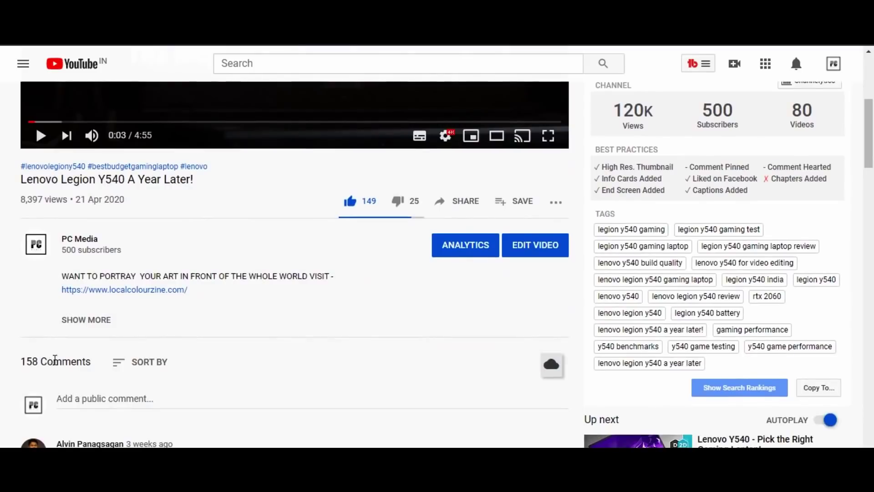
scroll(579, 170, up, 4)
mouse_move(730, 172)
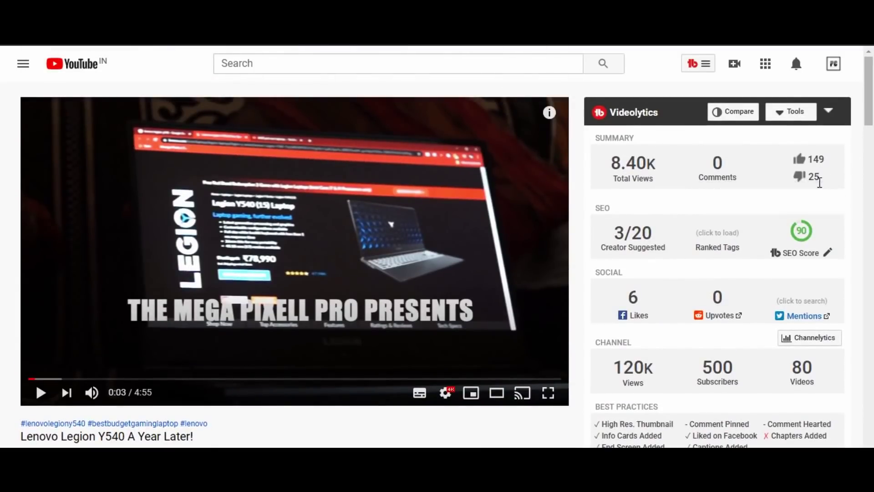
scroll(729, 187, down, 1)
mouse_move(636, 189)
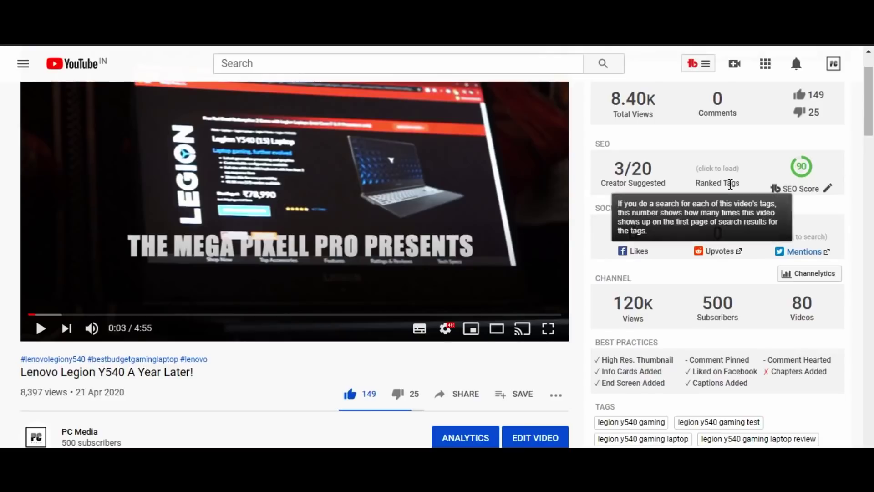
scroll(726, 186, down, 1)
mouse_move(813, 121)
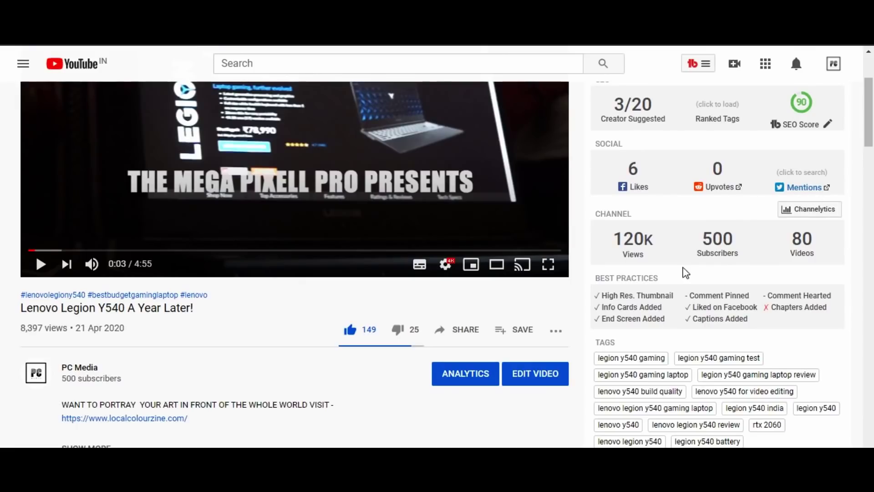
mouse_move(641, 249)
mouse_move(704, 250)
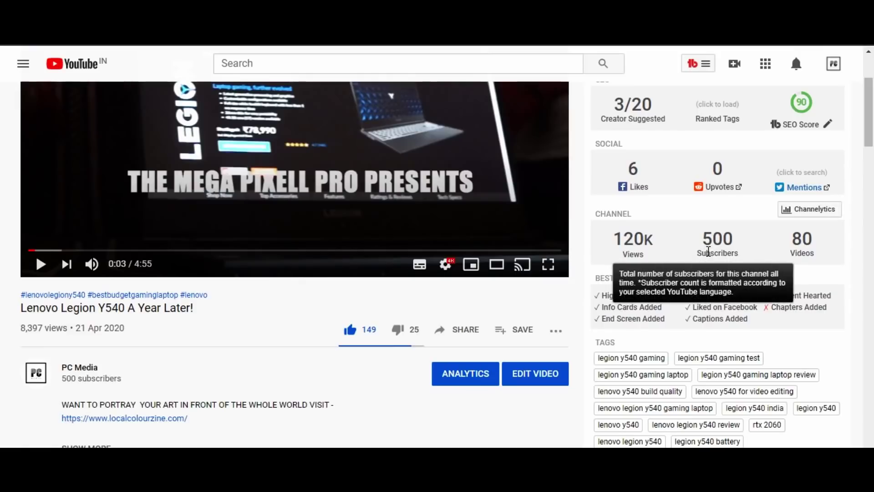
Show the search rankings for the video's tags and review the Ranked Tags figure in the SEO summary.
scroll(802, 255, down, 3)
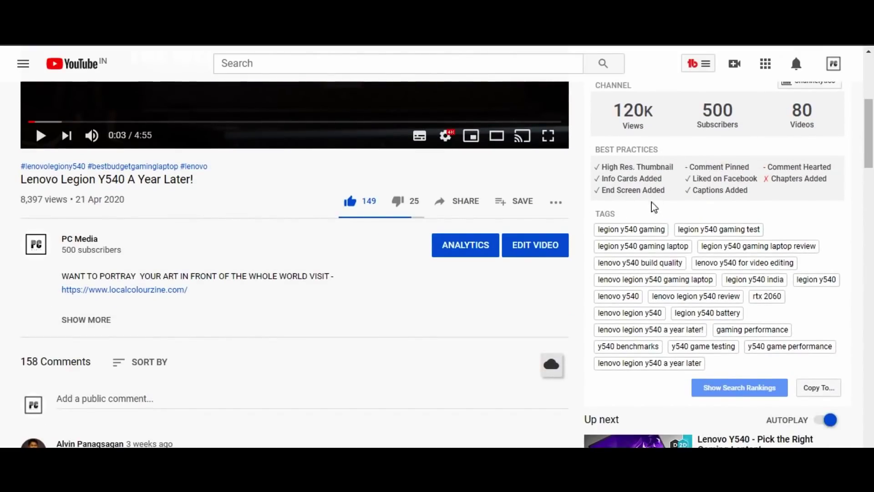
scroll(726, 221, down, 2)
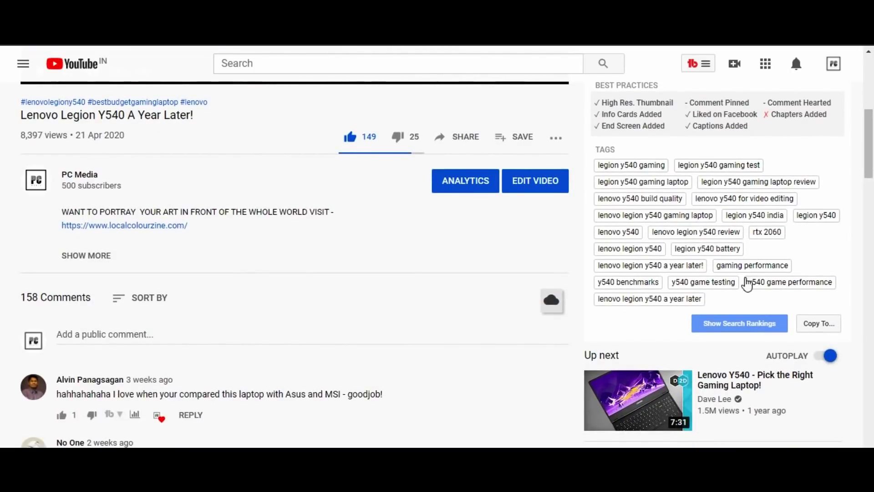
click(754, 326)
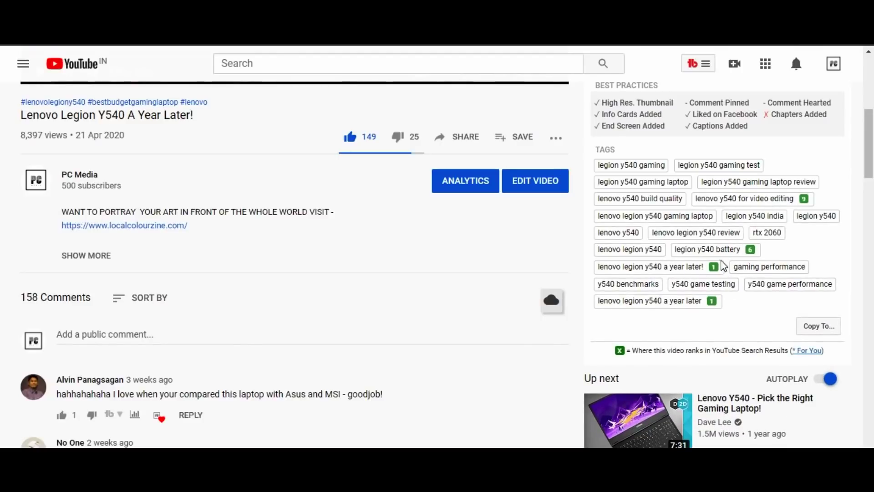
scroll(759, 246, up, 10)
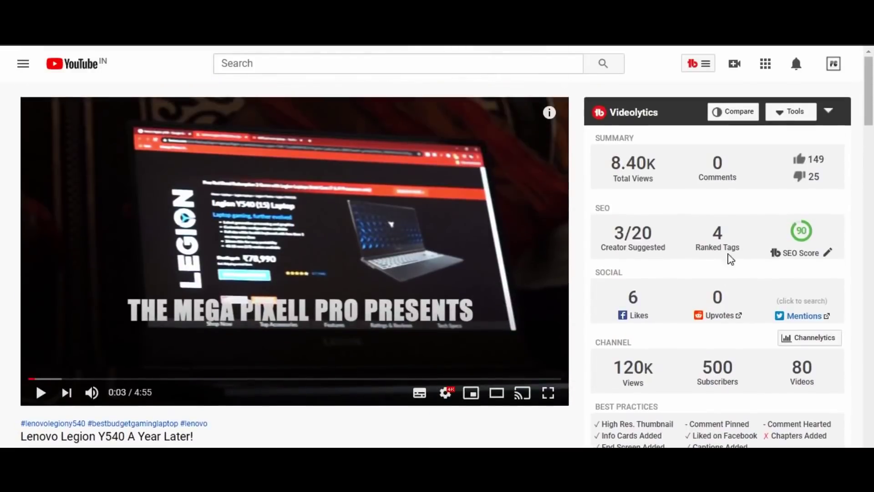
scroll(713, 247, down, 4)
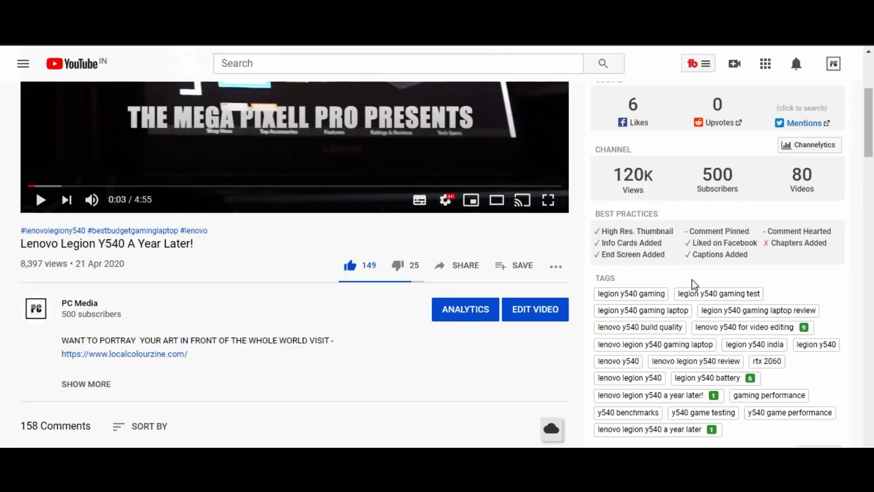
Open TubeBuddy's Dashboard, Videos, Playlists and Comments pages in new browser tabs.
scroll(722, 156, up, 4)
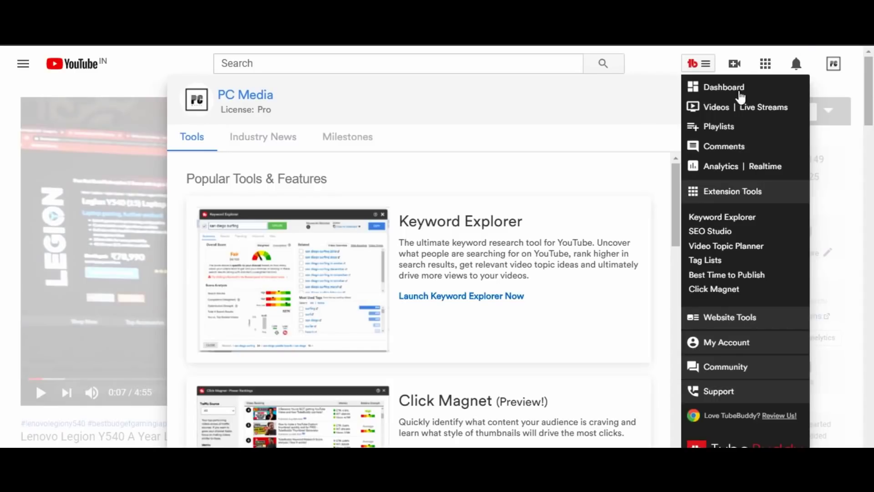
right_click(724, 91)
click(724, 100)
right_click(722, 105)
click(728, 116)
right_click(730, 131)
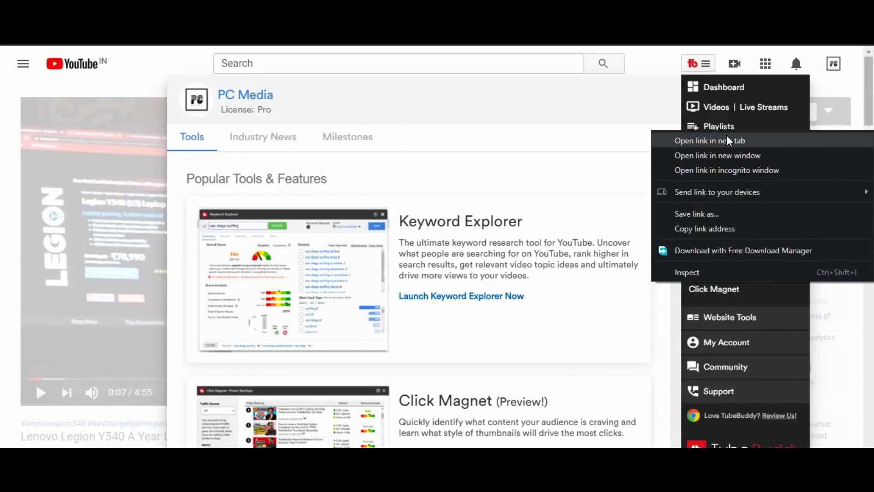
click(727, 139)
right_click(726, 148)
click(728, 157)
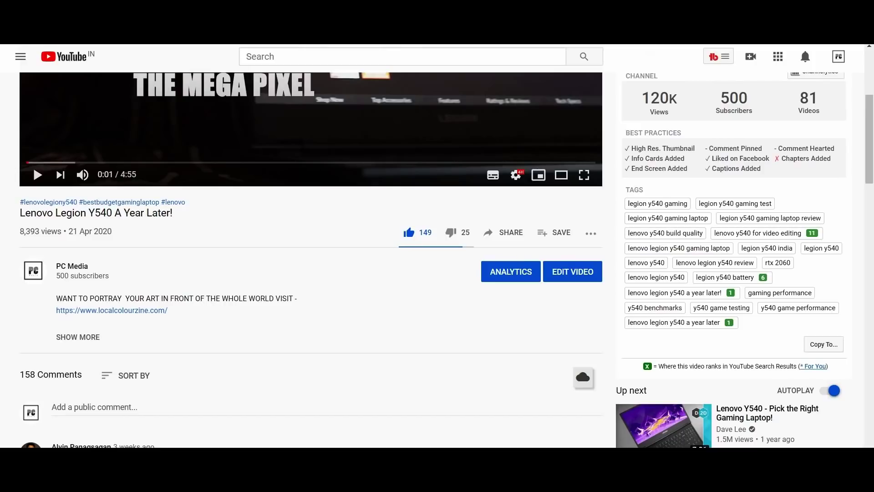
Open the copy options for the tags of the video "Lenovo Legion Y540 A Year Later!".
scroll(309, 260, up, 4)
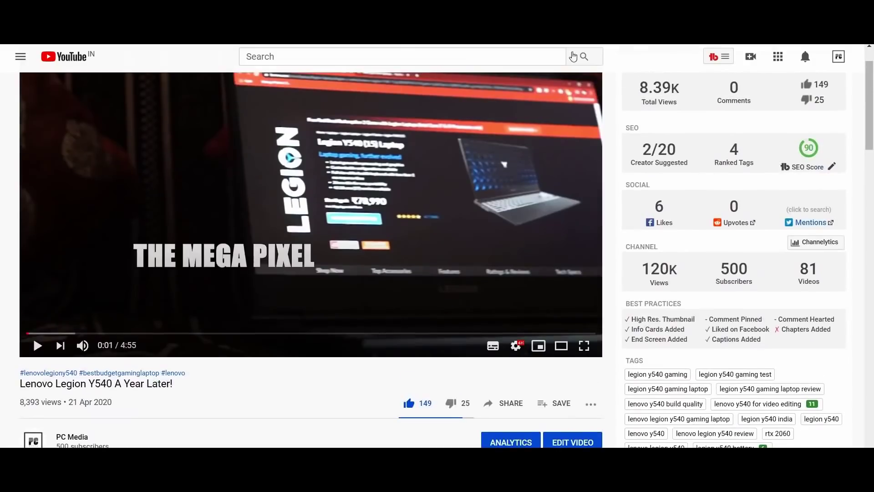
scroll(710, 242, down, 4)
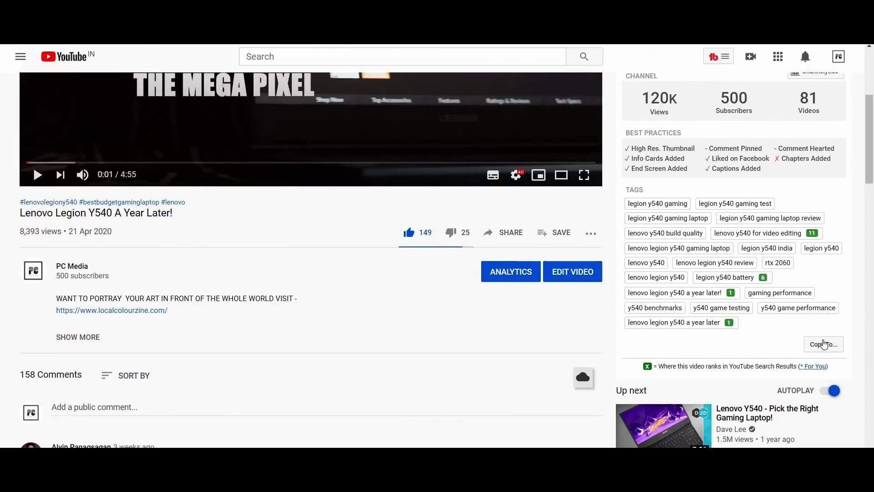
click(823, 343)
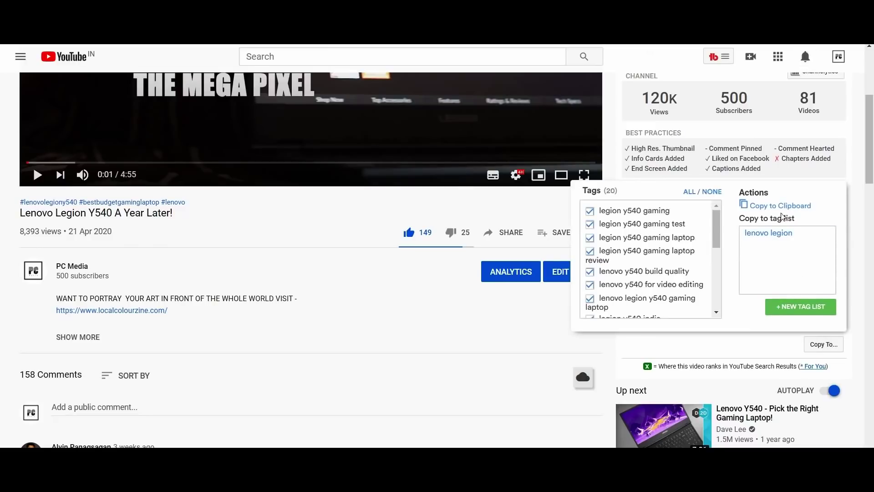